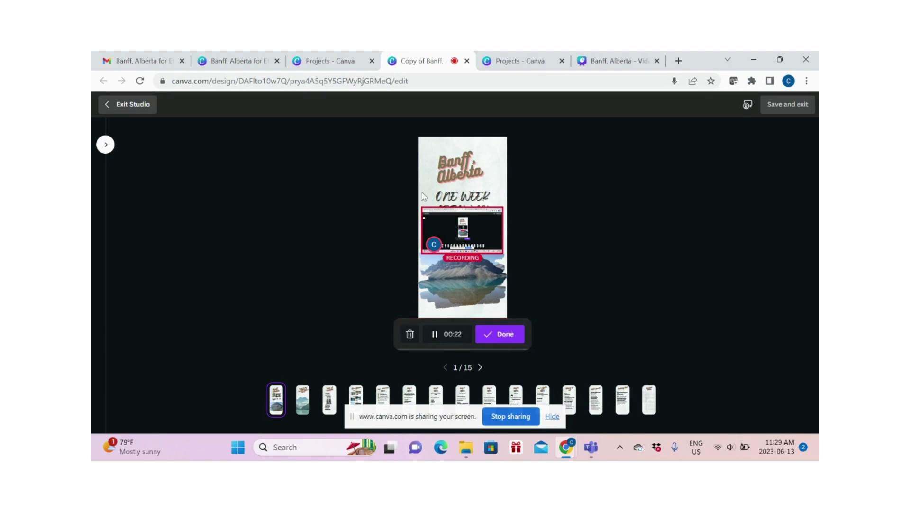
Return to the projects list and open the 'Copy of Banff, Alberta' itinerary design.
left_click(316, 61)
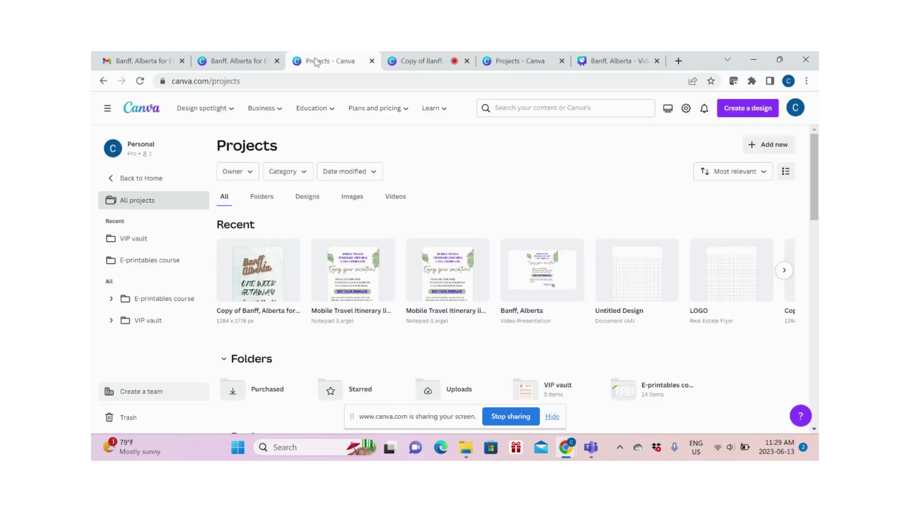
left_click(263, 289)
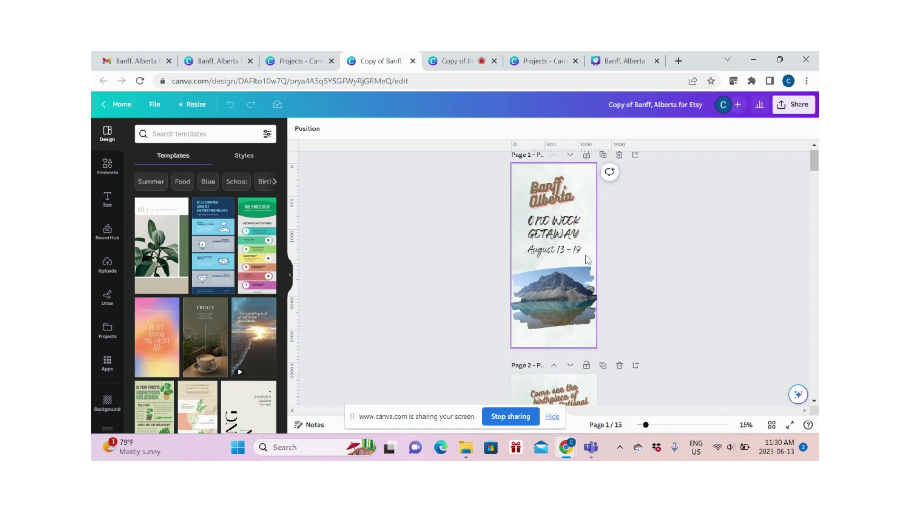
Replace 'Banff' with 'Jasper' in the page 1 cover title, then select the mountain photo.
left_click(553, 191)
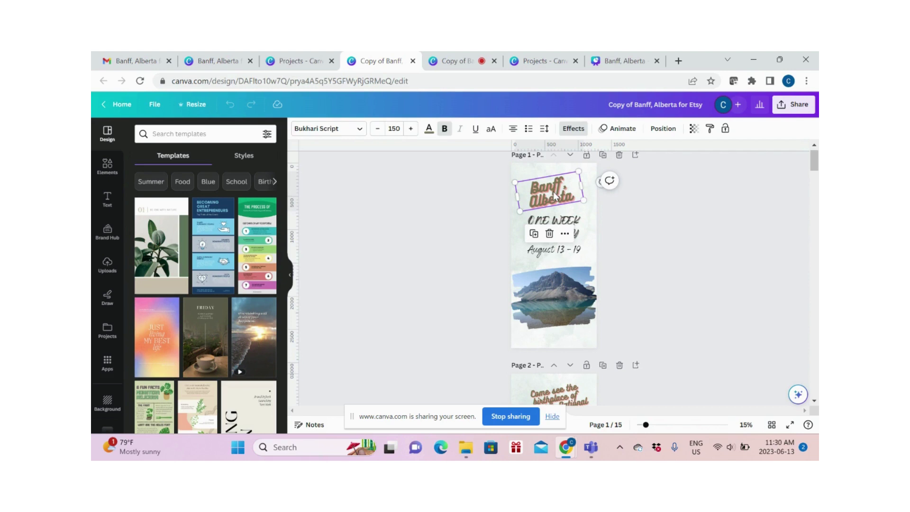
left_click(555, 191)
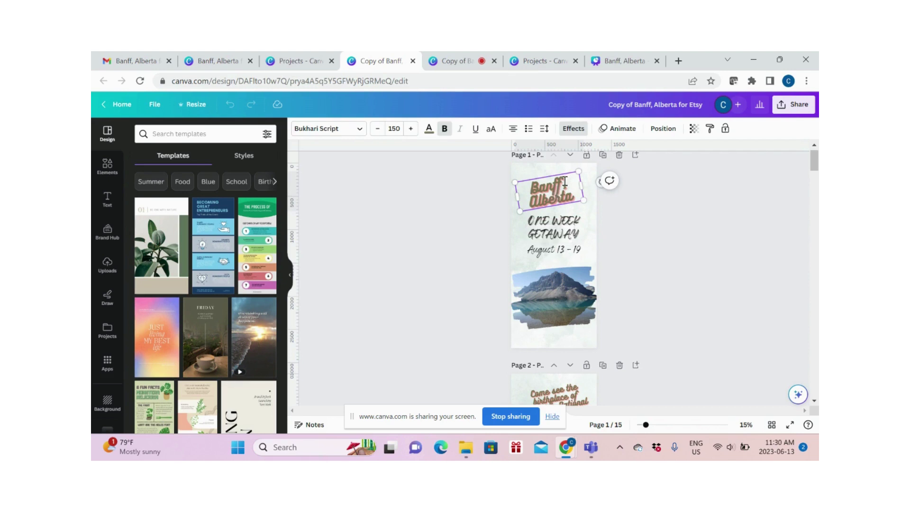
double_click(560, 182)
key("BackSpace")
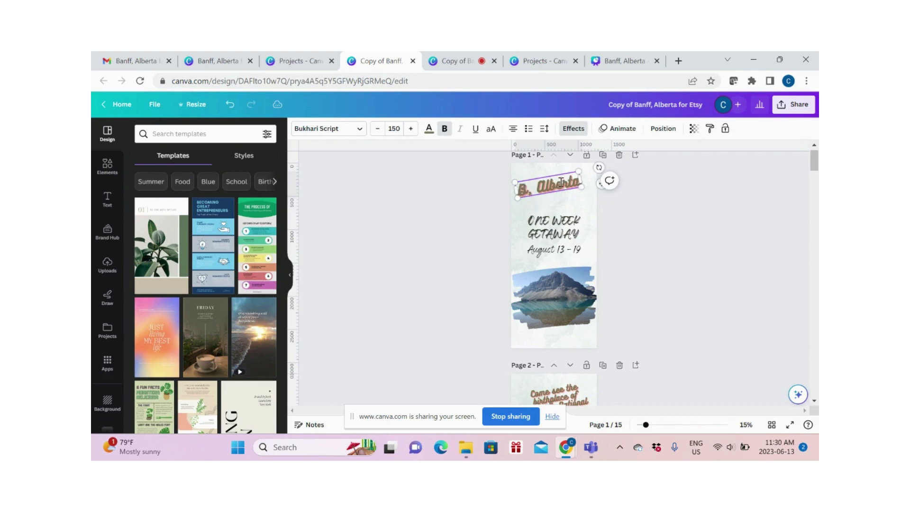
type("Ja")
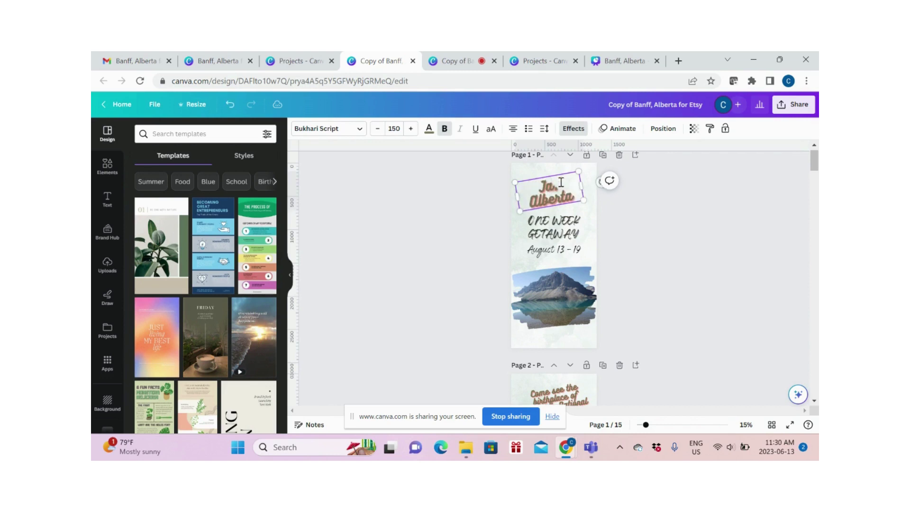
type("sper")
left_click(559, 229)
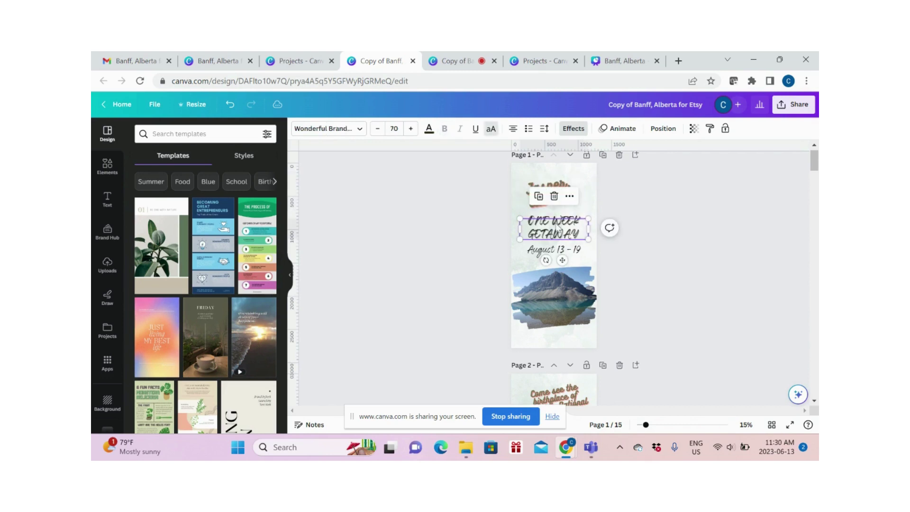
left_click(555, 252)
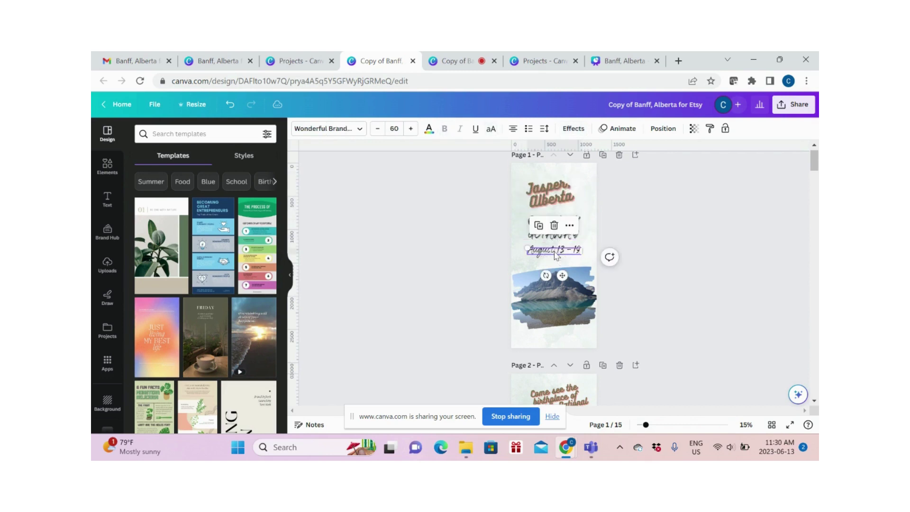
left_click(556, 301)
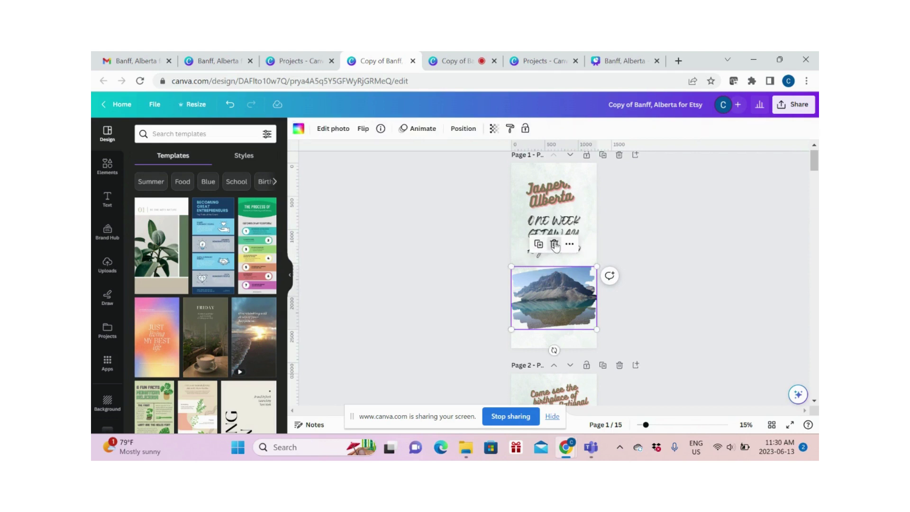
Delete the mountain photo from page 1, keeping its empty brush-stroke frame.
left_click(554, 244)
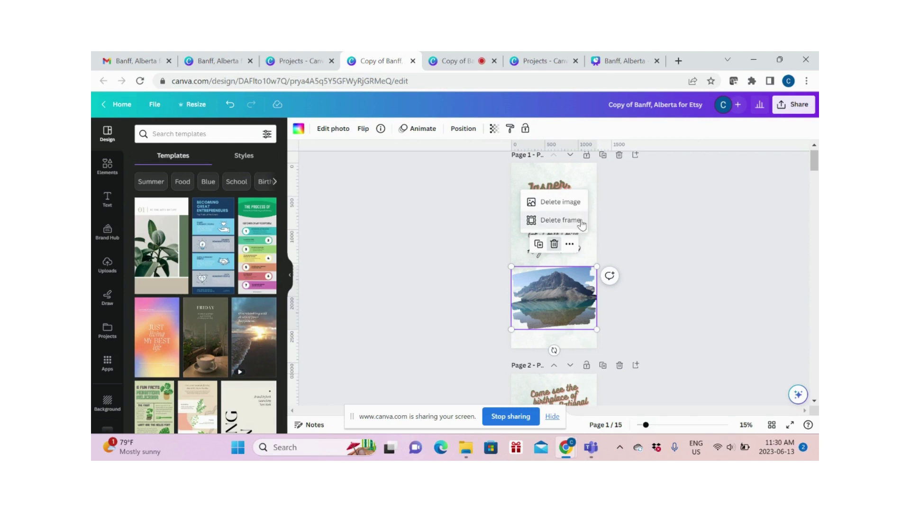
left_click(567, 207)
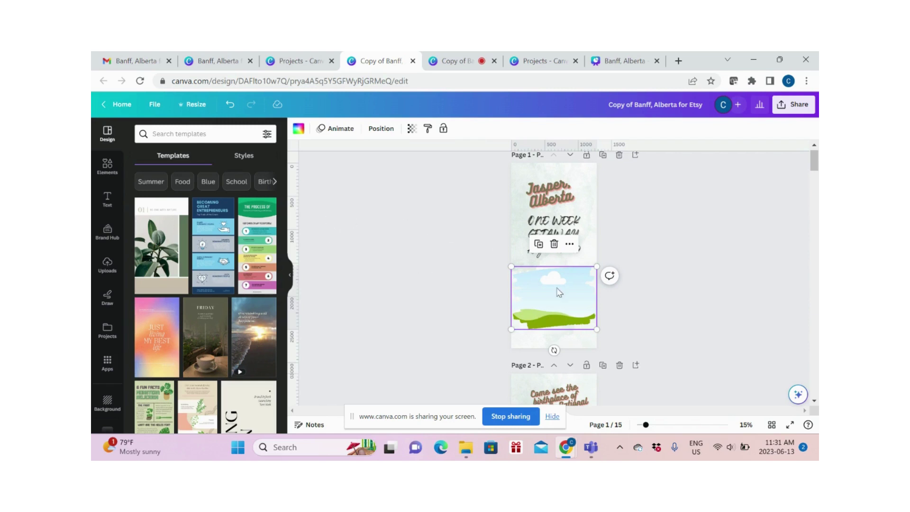
Fill the page 1 frame with the recently used sunset hikers-on-summit photo from Elements.
left_click(107, 167)
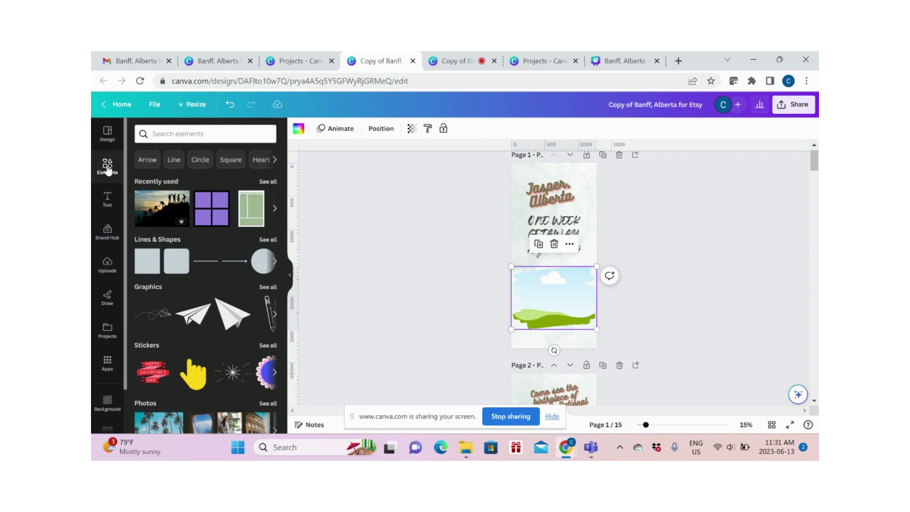
left_click(161, 208)
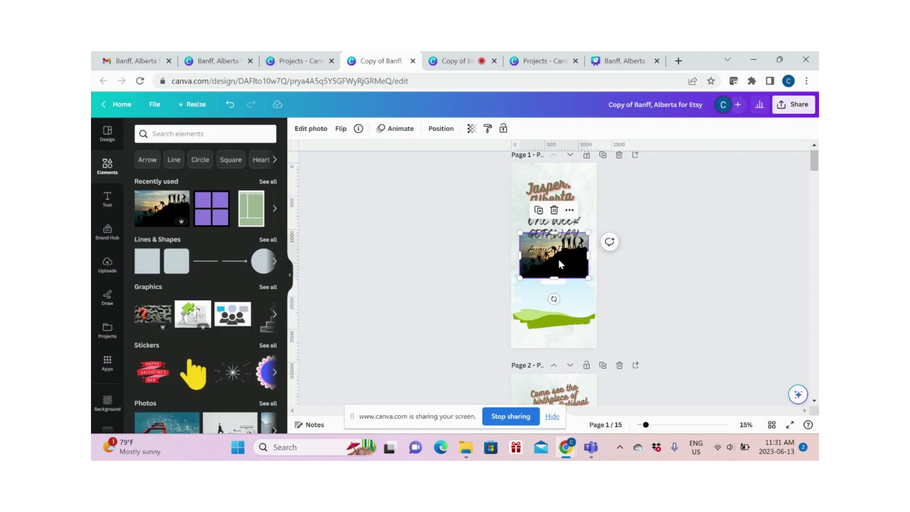
left_click_drag(558, 260, 557, 282)
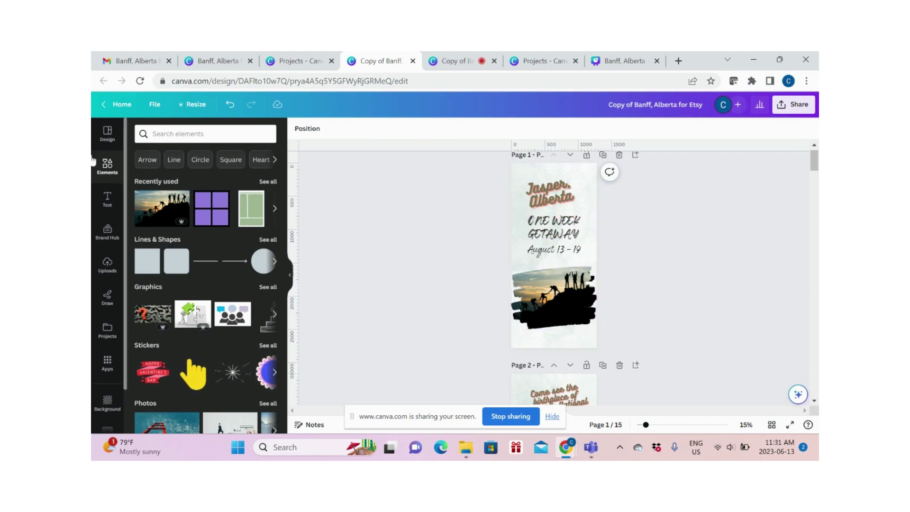
left_click(107, 265)
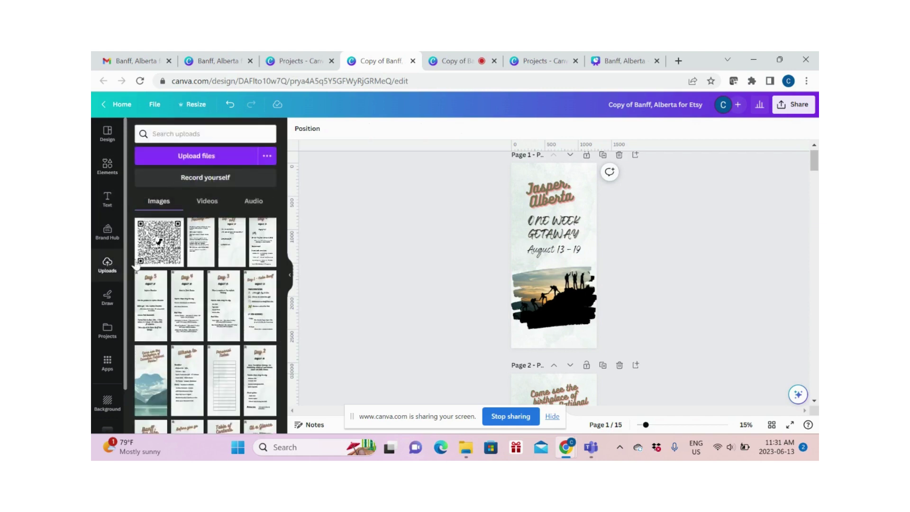
mouse_move(229, 280)
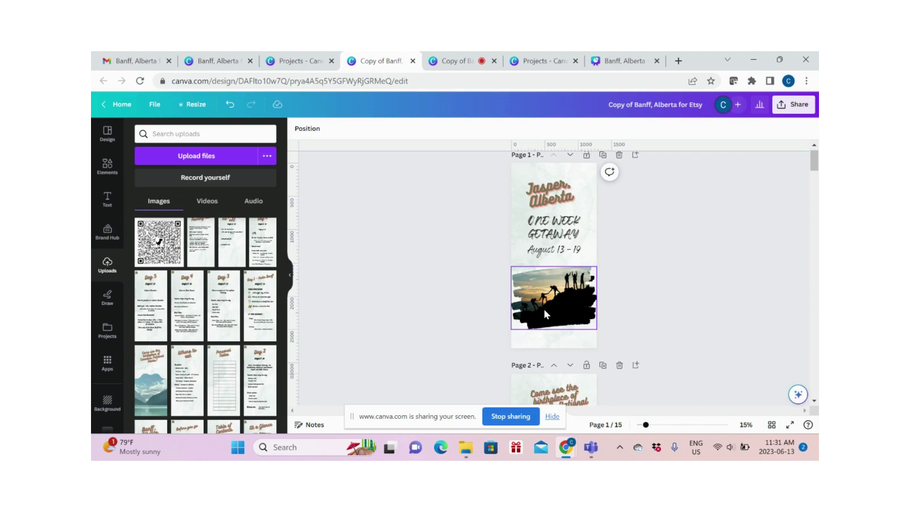
left_click(812, 145)
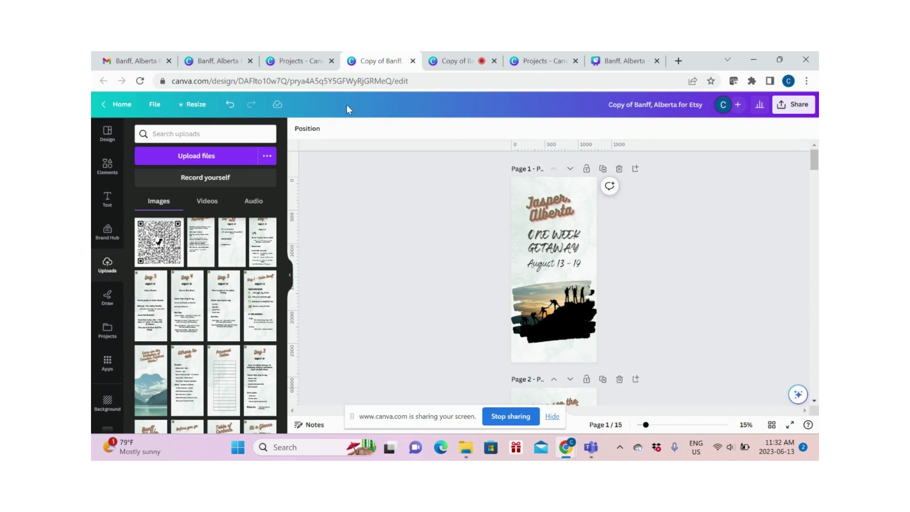
Dismiss the file menu unused, leaving the finished Jasper, Alberta cover displayed.
left_click(153, 105)
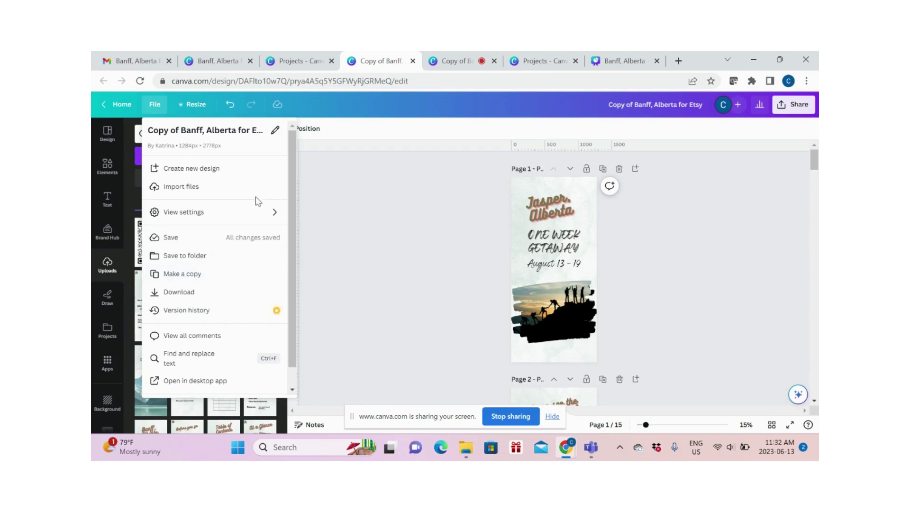
left_click(368, 209)
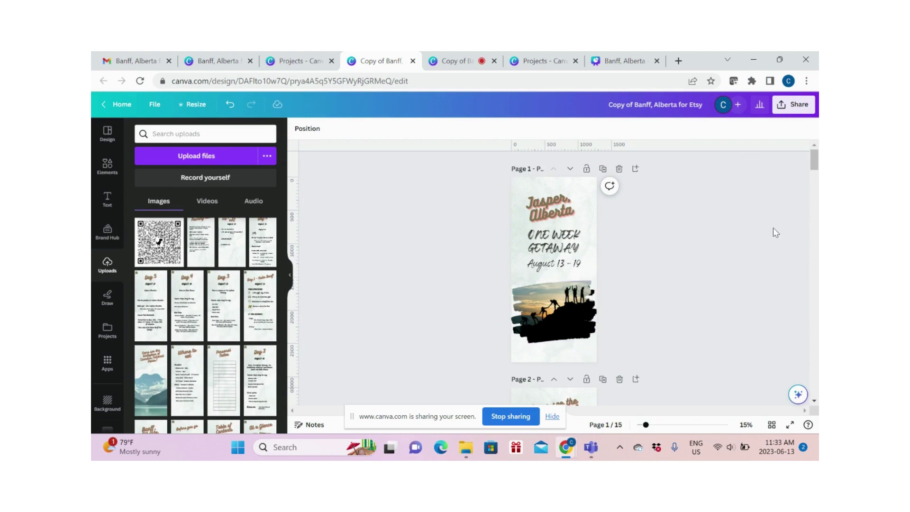
Zoom to 25% and follow the HELLO BANFF contents link to the Day 1 page.
scroll(817, 299, "down", 1)
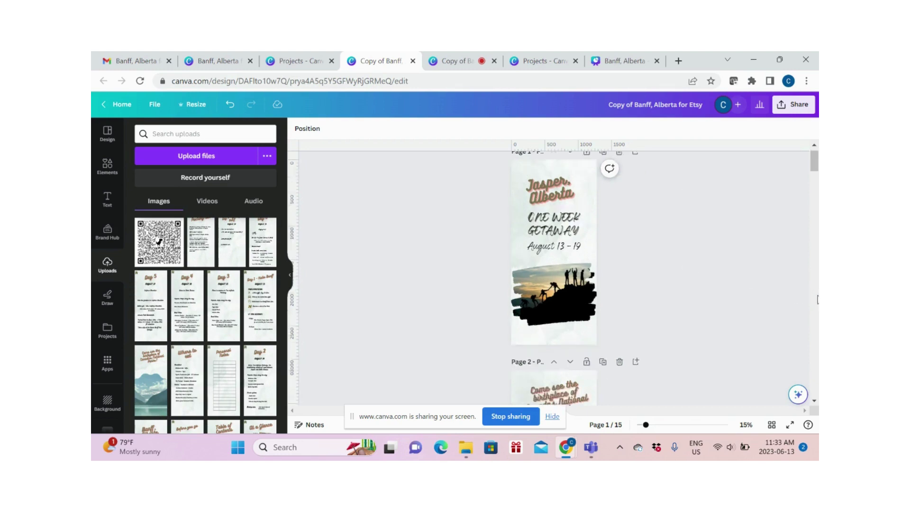
scroll(817, 299, "down", 5)
scroll(817, 299, "down", 5)
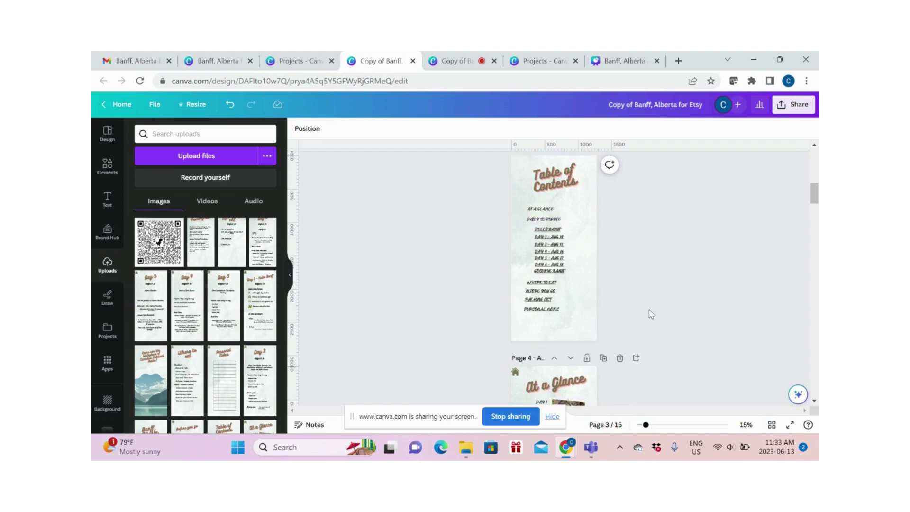
left_click(746, 425)
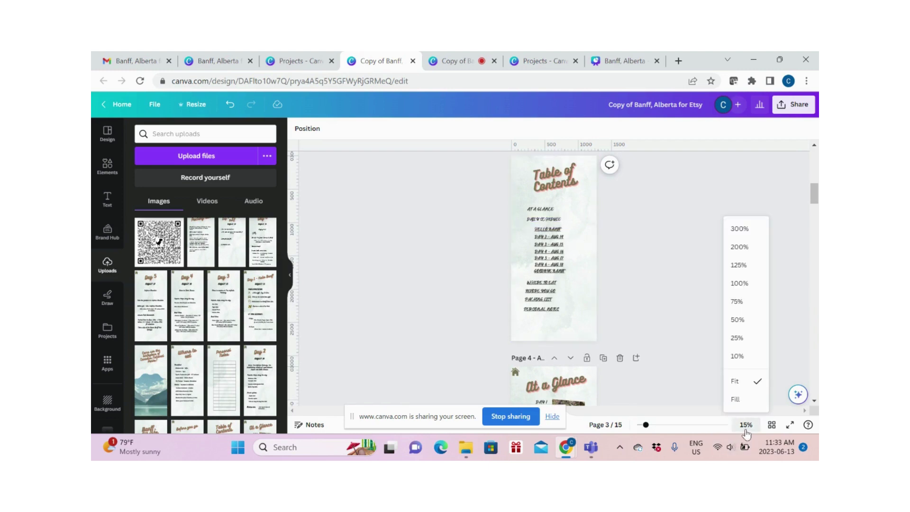
left_click(744, 337)
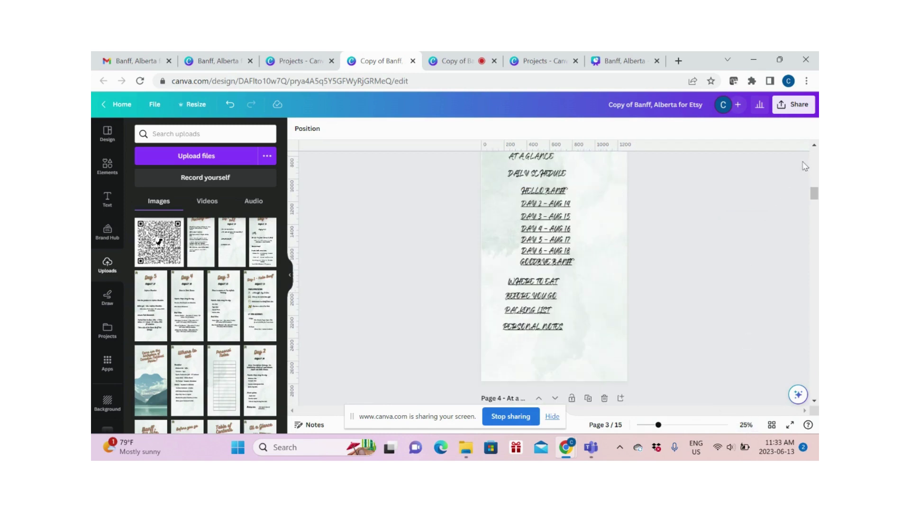
left_click(814, 146)
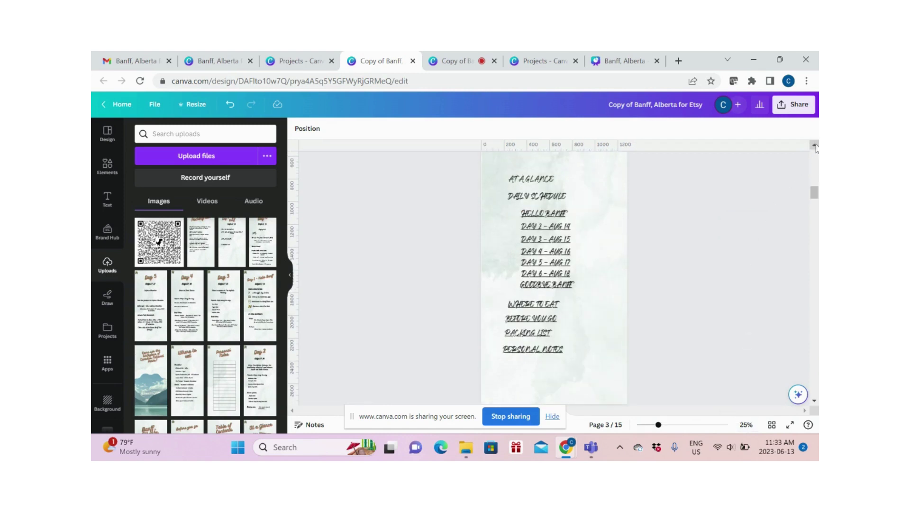
left_click(557, 216)
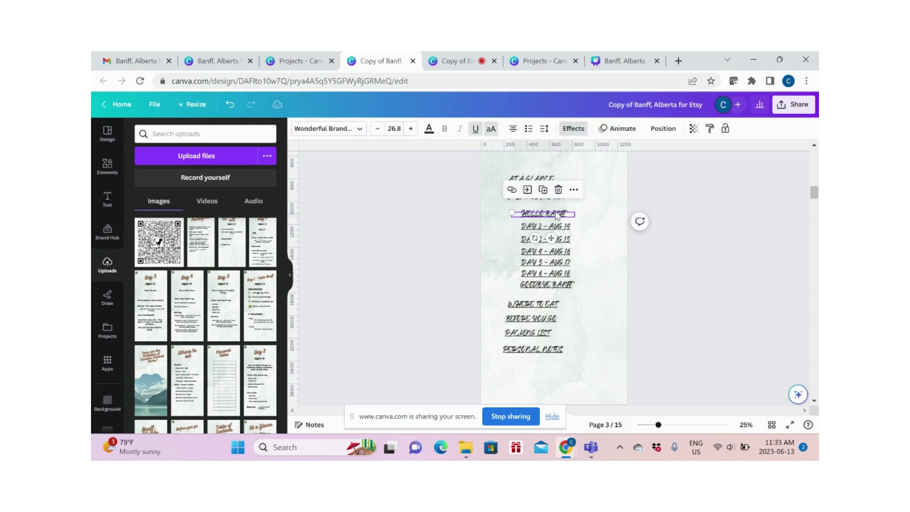
left_click(528, 190)
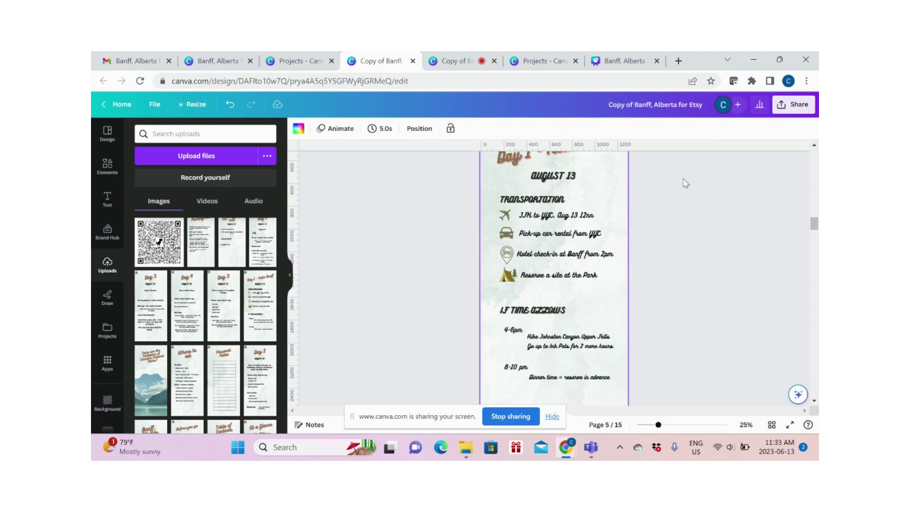
Follow the Day 1 house icon link back to the Table of Contents.
left_click(815, 145)
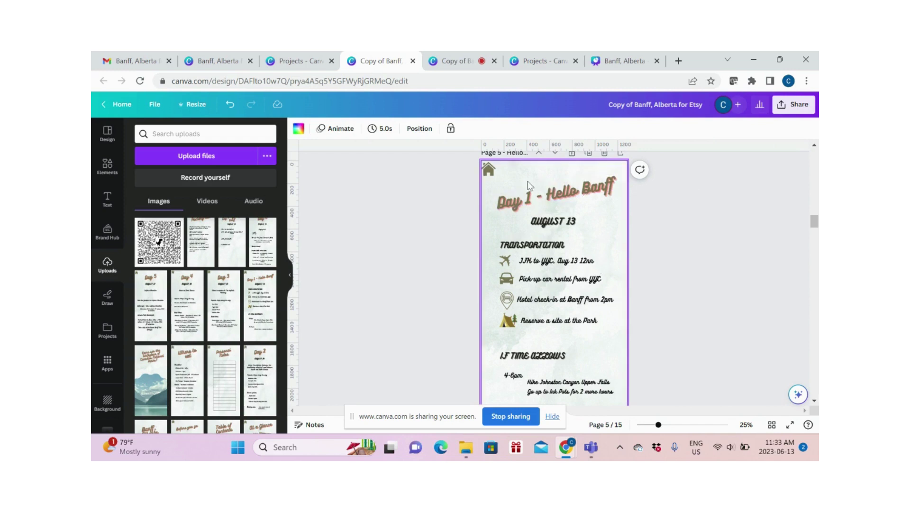
left_click(488, 168)
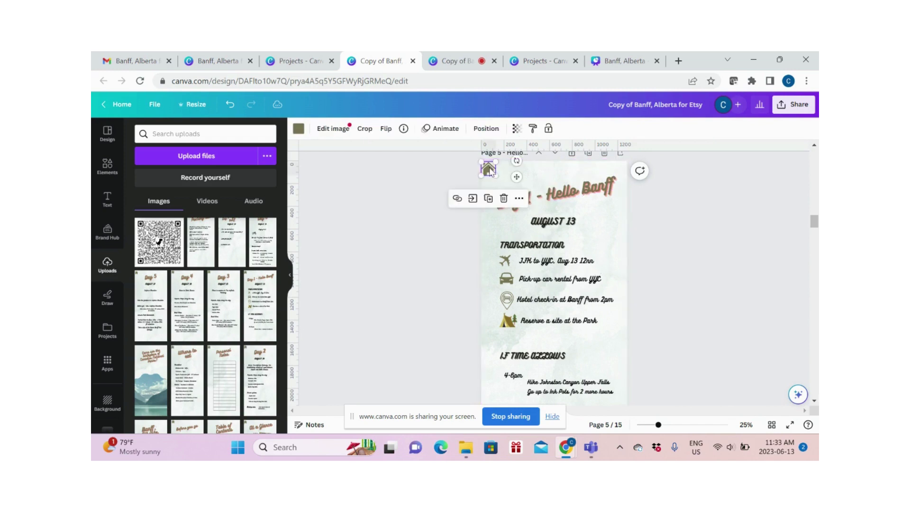
left_click(473, 198)
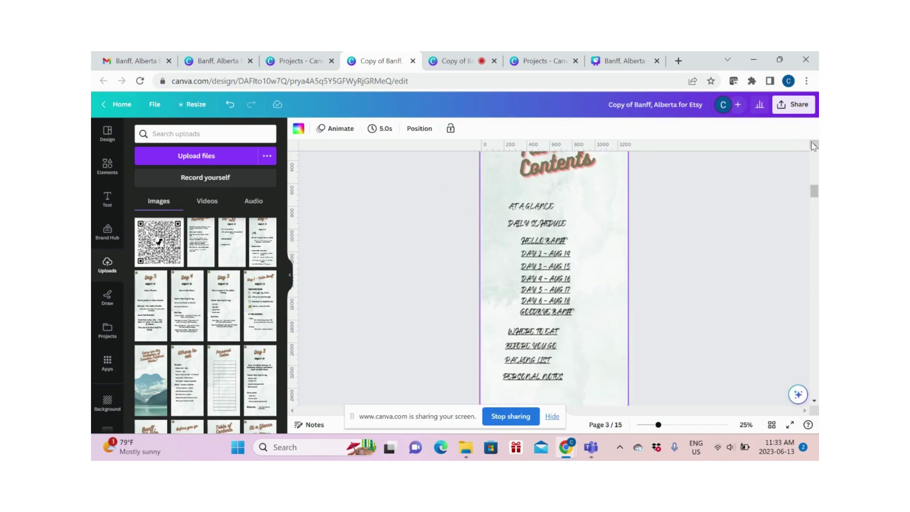
left_click(814, 146)
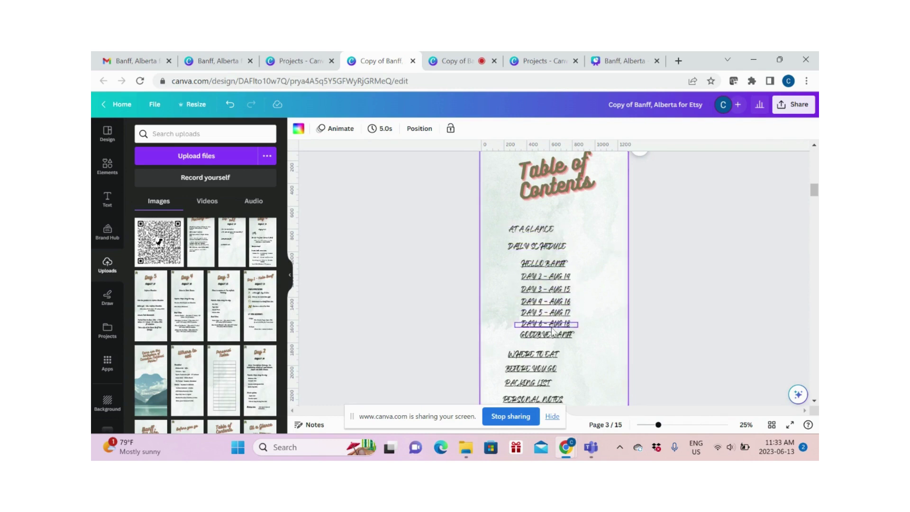
left_click(561, 267)
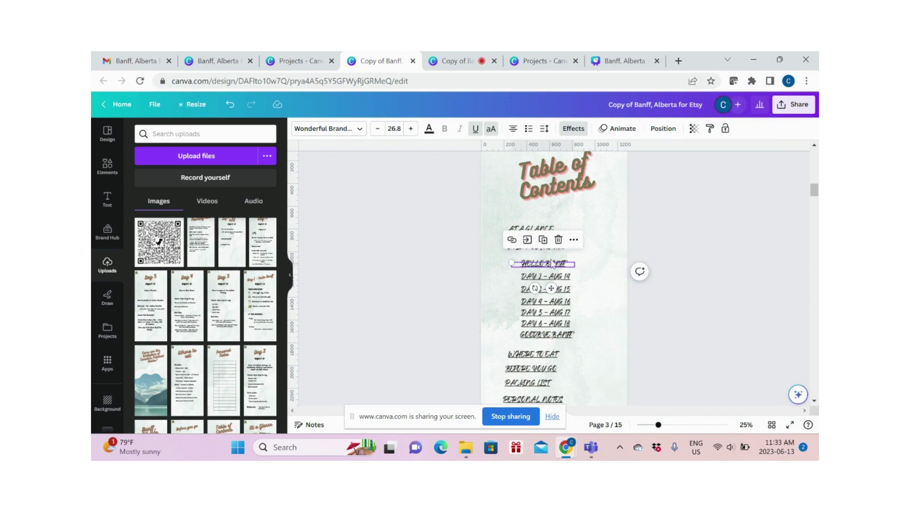
Confirm the HELLO BANFF link points to 5 - Hello Banff, then deselect it.
left_click(513, 243)
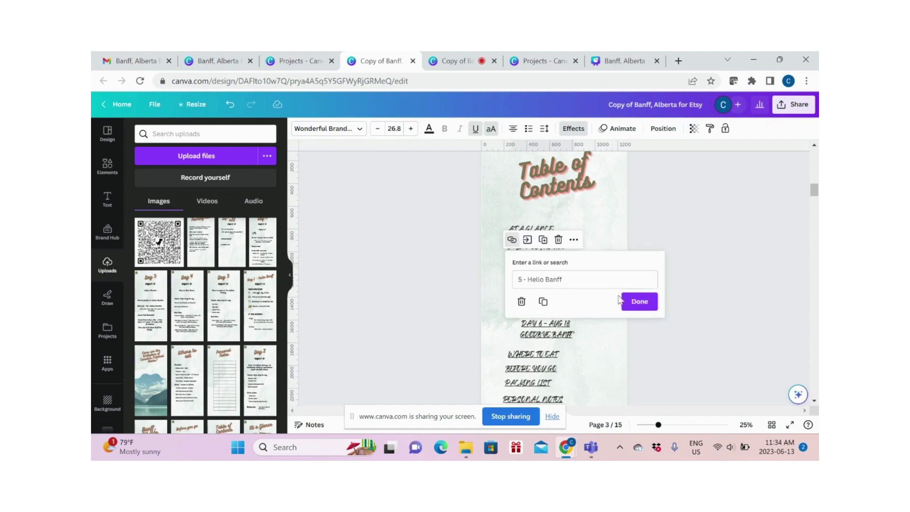
left_click(638, 303)
left_click(640, 336)
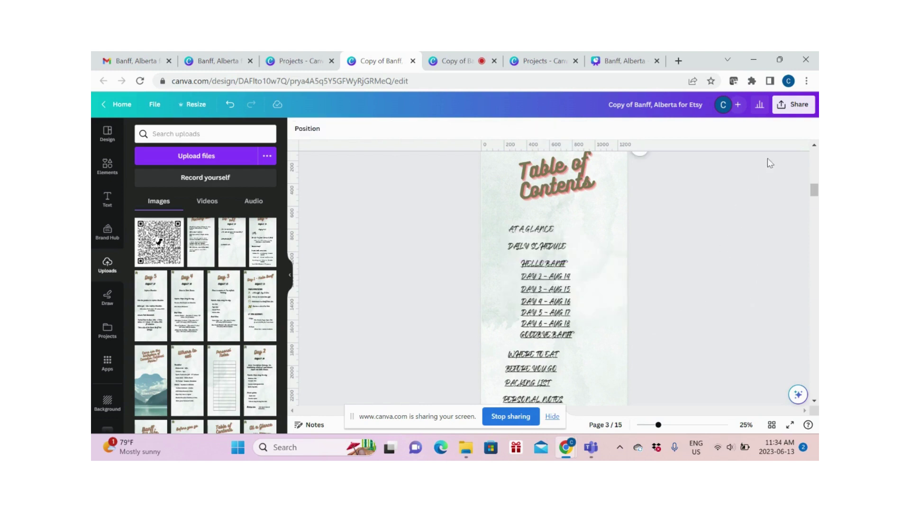
Set the download file type to PDF Standard covering all 15 pages.
left_click(782, 106)
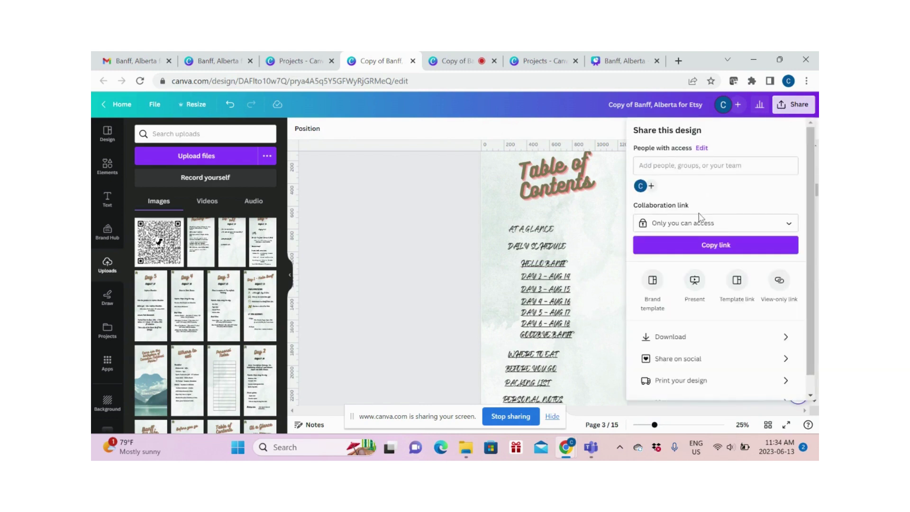
left_click(668, 337)
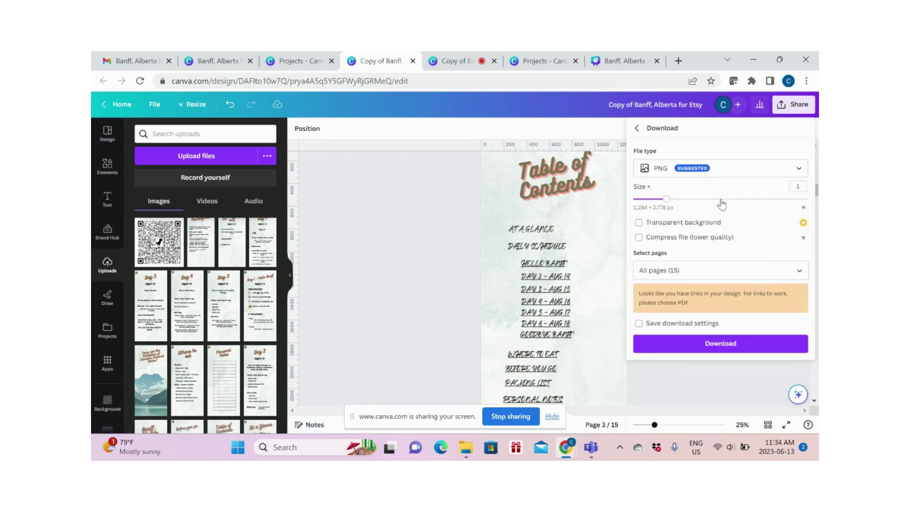
left_click(705, 170)
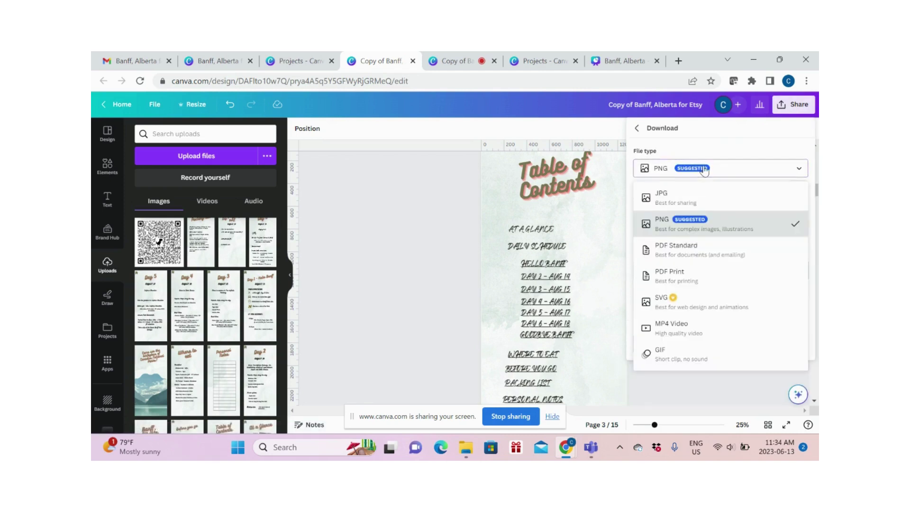
left_click(682, 260)
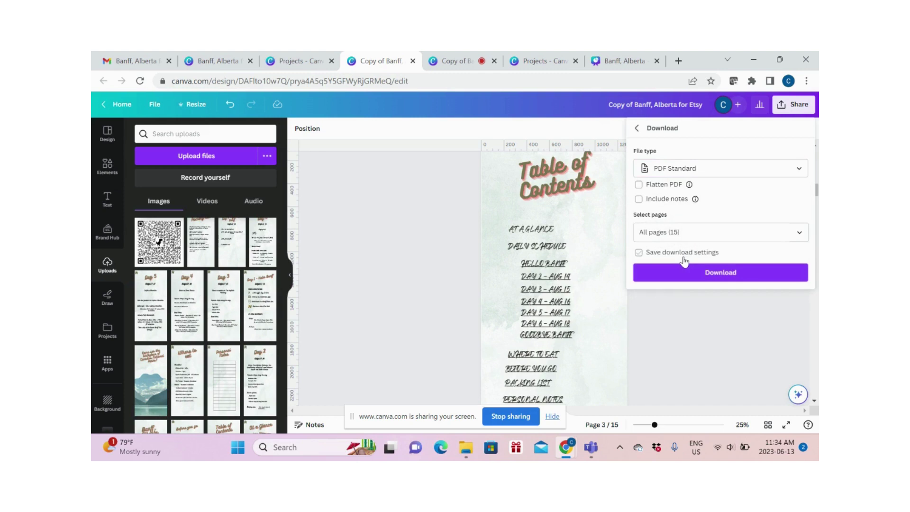